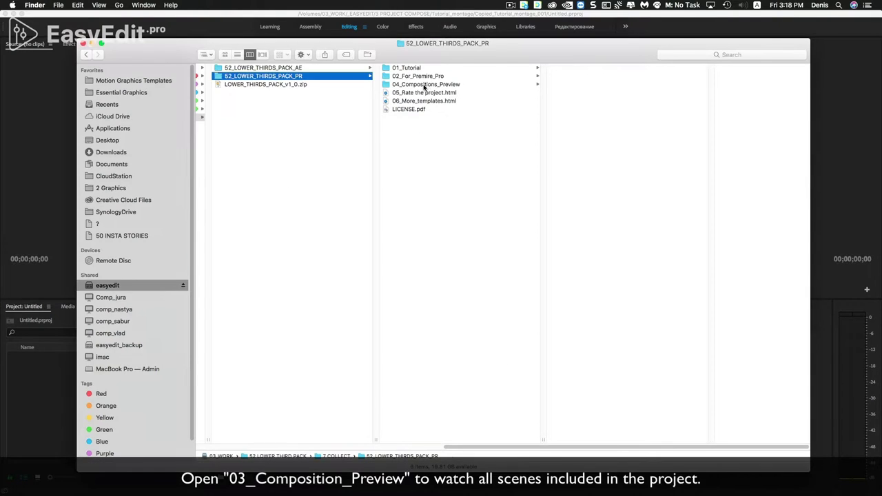
- Open the 04_Compositions_Preview folder and select its preview.html file
left_click(424, 85)
left_click(571, 88)
- Open preview.html in Safari and browse Creative, Social Media, Glitch, Broadcast, Fashion, Cooking and Kids
double_click(563, 86)
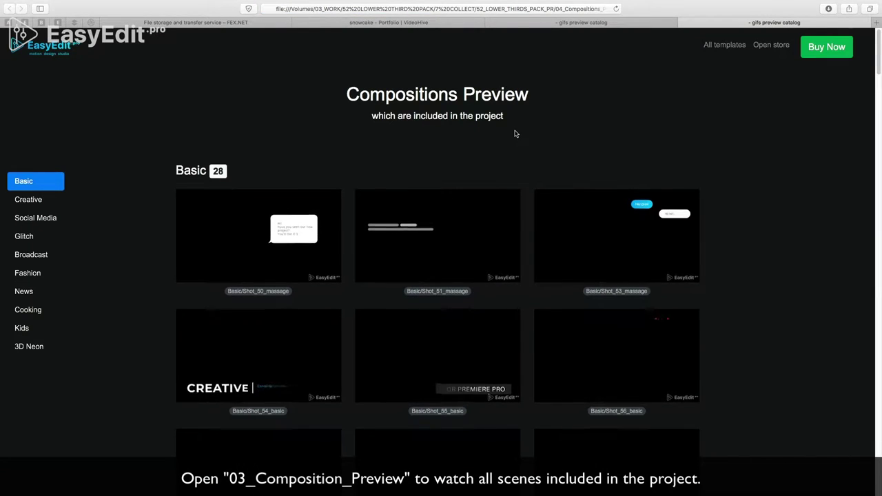
left_click(42, 202)
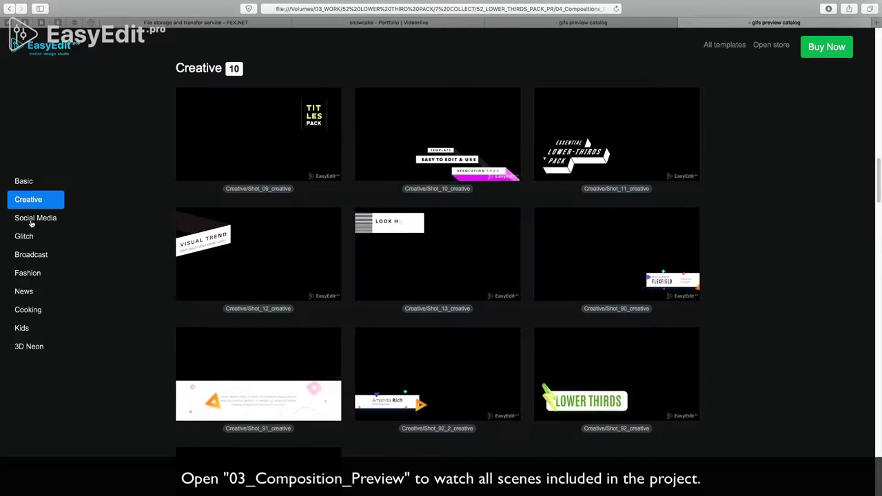
left_click(31, 221)
left_click(26, 237)
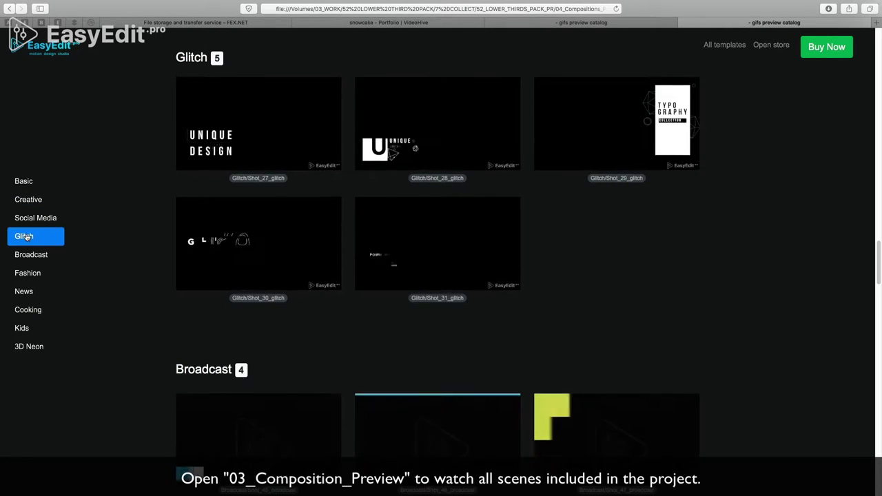
left_click(28, 257)
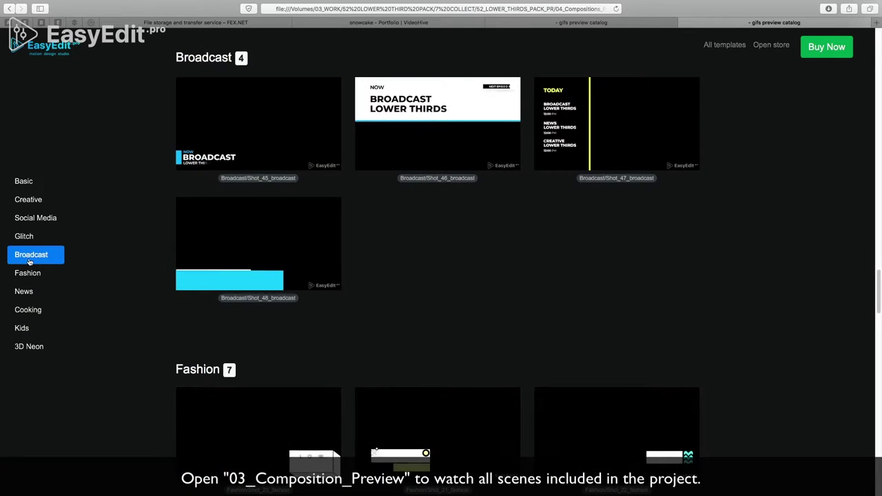
left_click(28, 274)
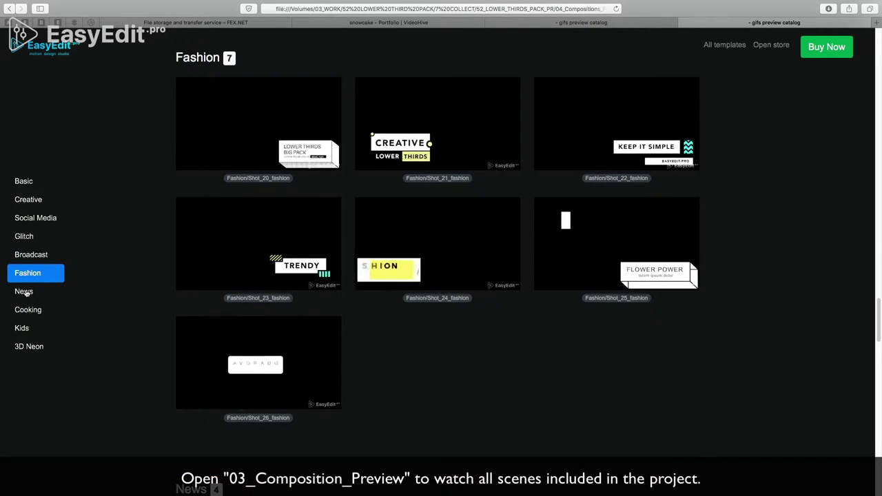
left_click(26, 311)
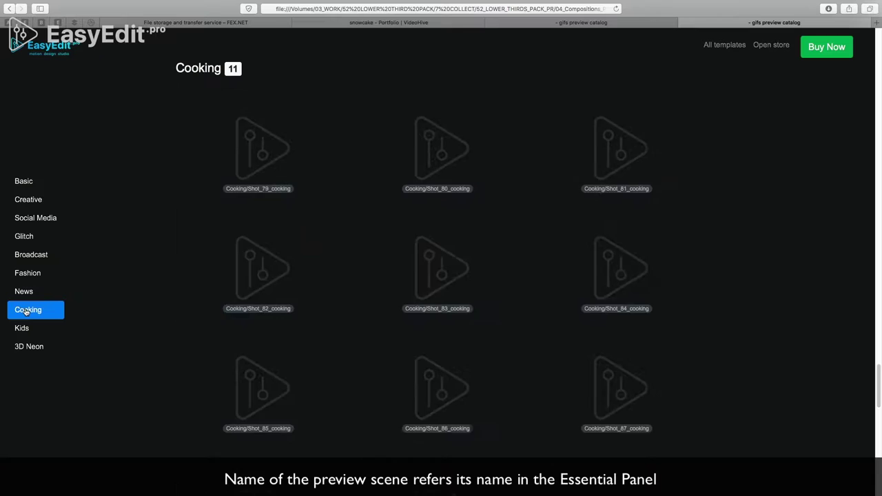
left_click(21, 329)
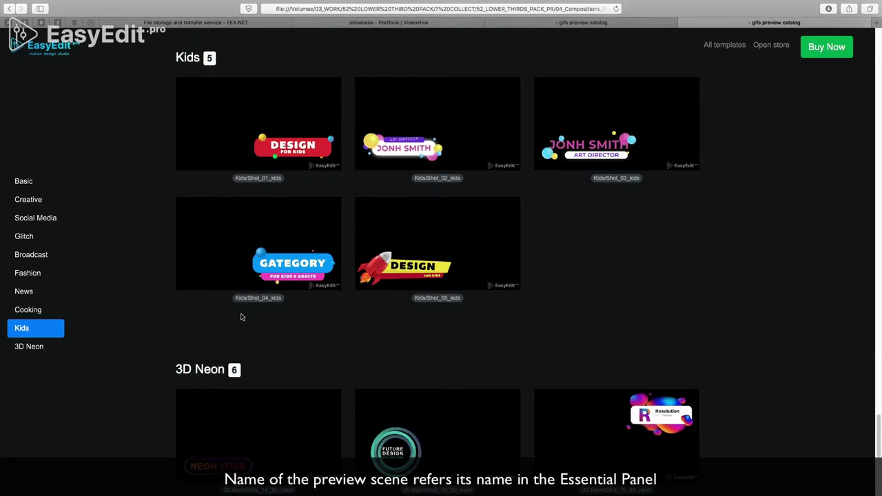
mouse_move(282, 301)
left_mouse_down()
mouse_move(260, 301)
mouse_move(225, 321)
left_mouse_up()
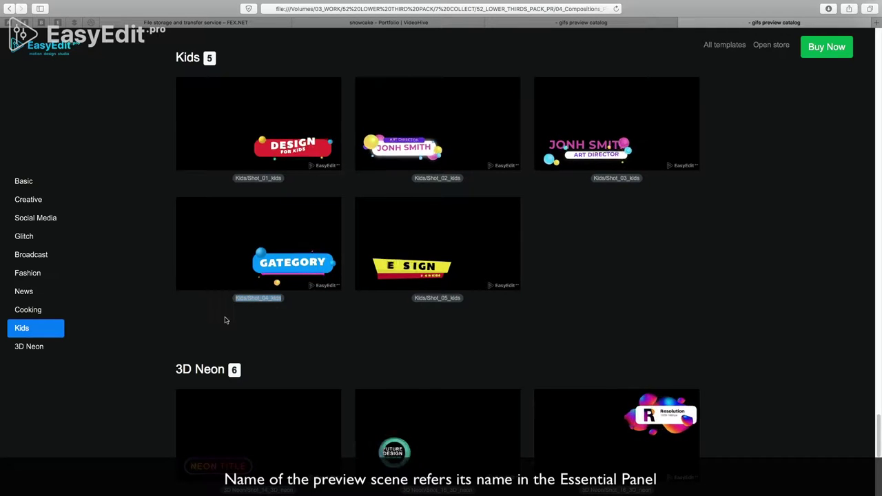
left_click(300, 310)
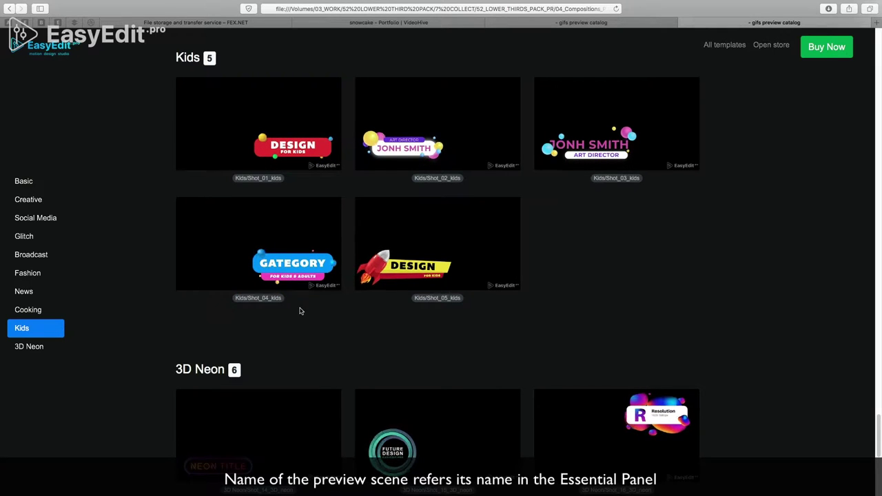
- Switch back to Premiere Pro and show the Essential Graphics panel from the Window menu
left_click(462, 486)
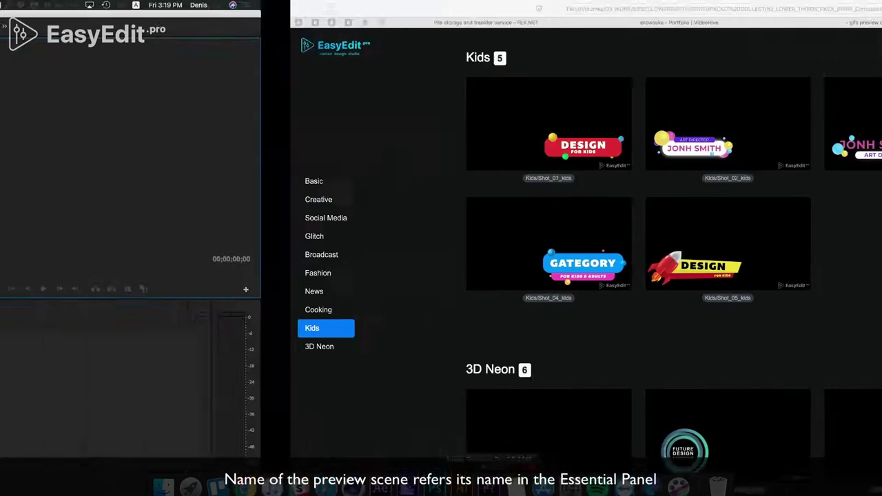
left_click(261, 5)
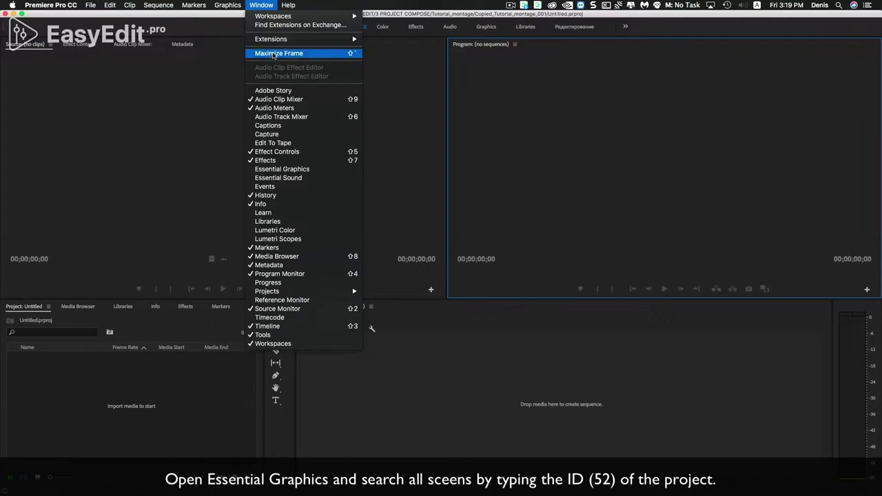
left_click(285, 171)
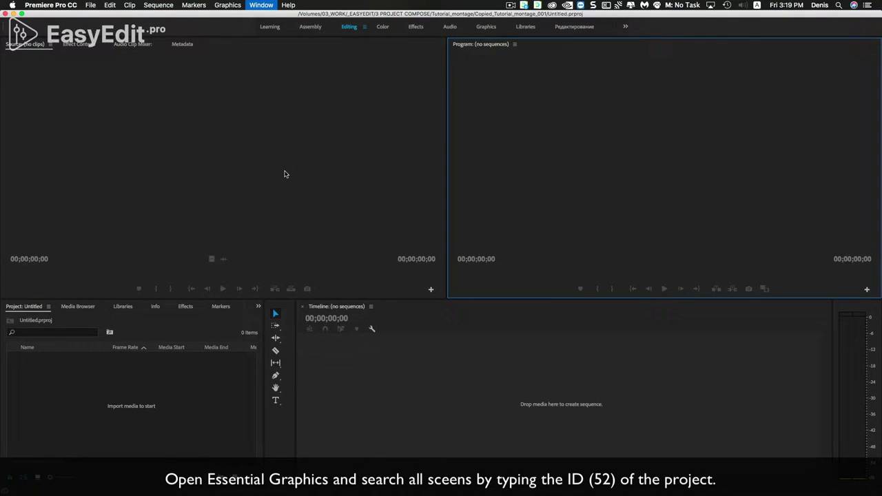
- Search the Essential Graphics templates for '52_easyedit_'
left_click(802, 100)
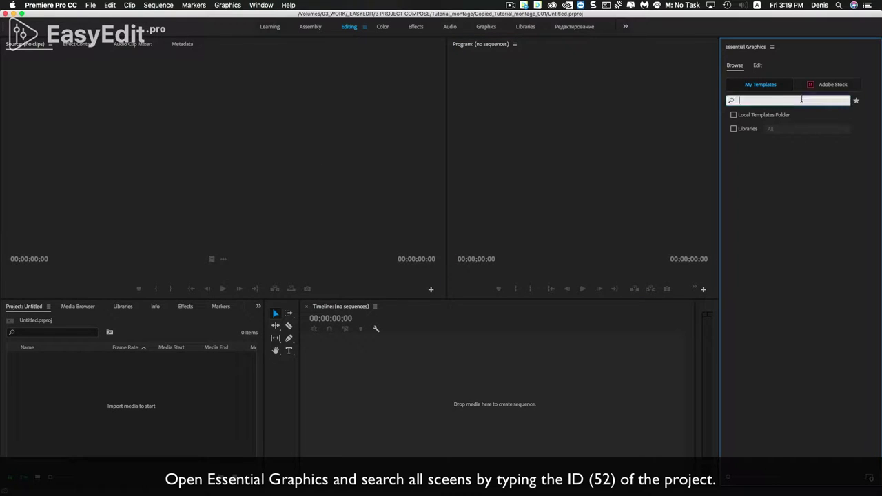
type("52_easyedit_")
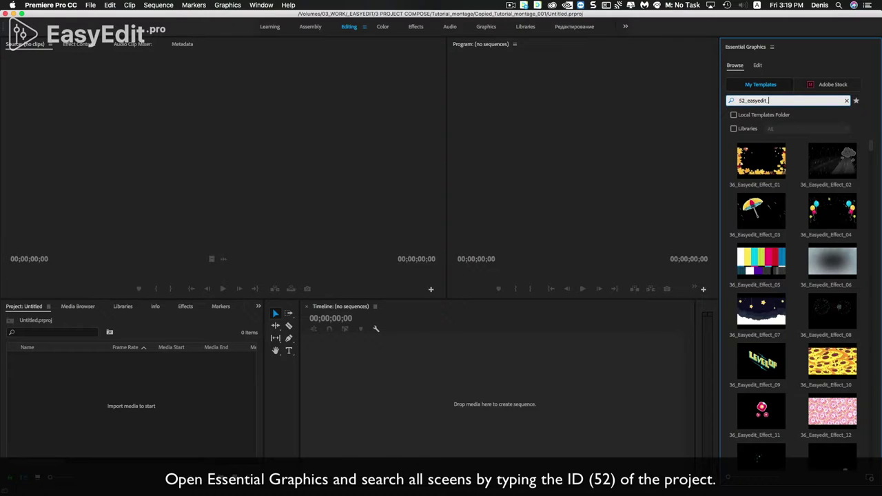
key("Return")
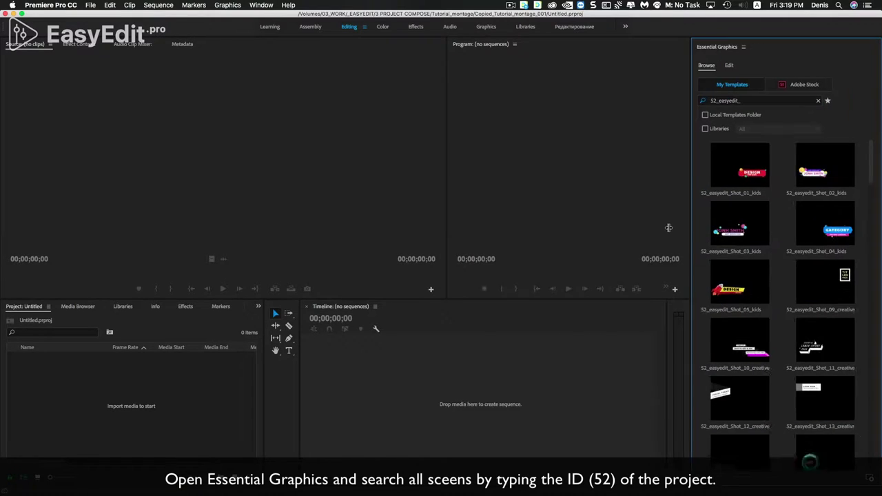
- Widen the template panel, scroll through Shot_01_kids to Shot_93, then narrow it to two columns
left_click_drag(719, 226, 654, 227)
scroll(741, 320, "down", 5)
scroll(741, 321, "down", 2)
scroll(741, 321, "down", 2)
scroll(741, 320, "down", 2)
scroll(742, 321, "down", 2)
scroll(742, 321, "down", 3)
scroll(742, 321, "down", 3)
scroll(741, 320, "down", 3)
scroll(741, 321, "down", 3)
scroll(741, 321, "down", 1)
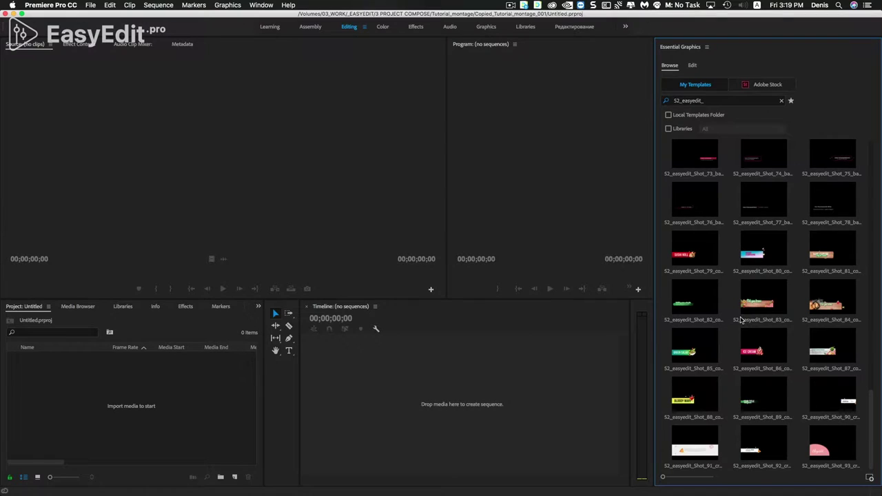
scroll(752, 313, "up", 20)
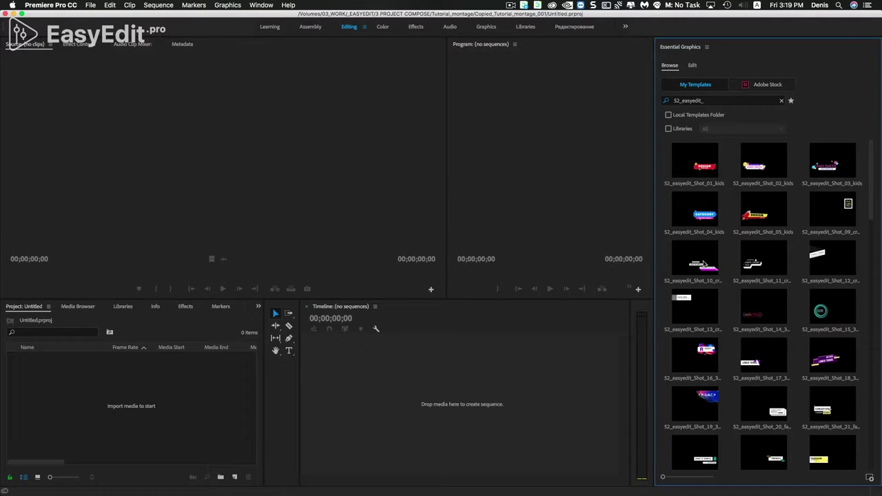
left_click_drag(653, 286, 714, 279)
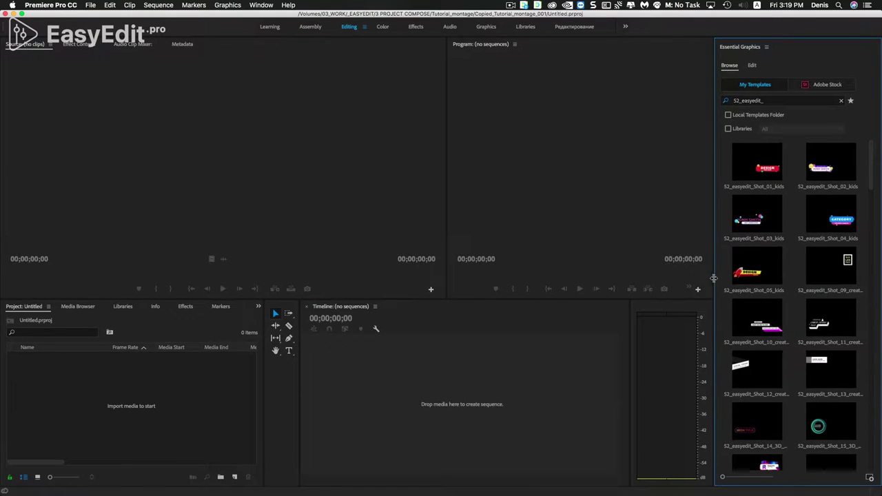
left_click(558, 373)
- Import 829693245.mp4 and build a 829693245 sequence from it, fitted to the timeline view
right_click(142, 382)
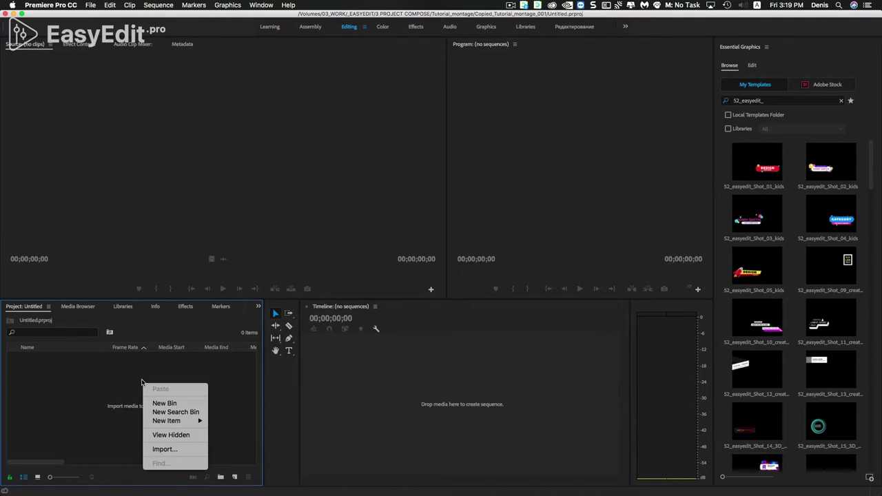
left_click(165, 449)
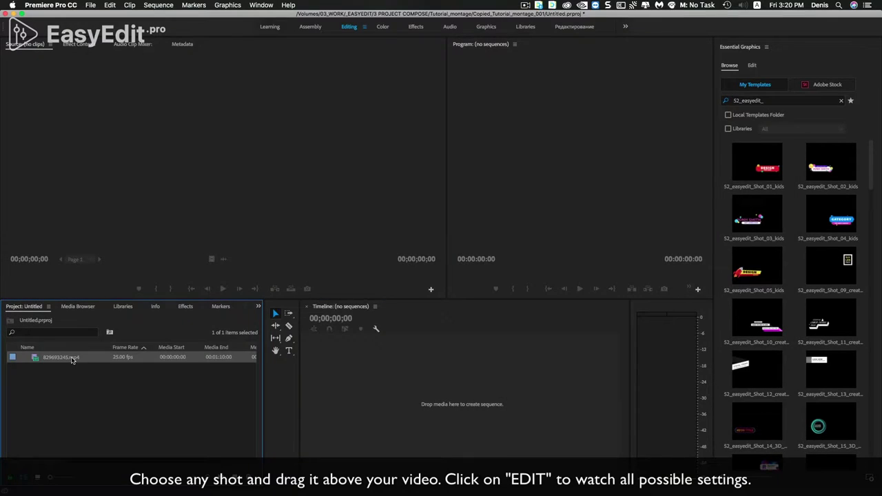
left_click_drag(366, 374, 367, 374)
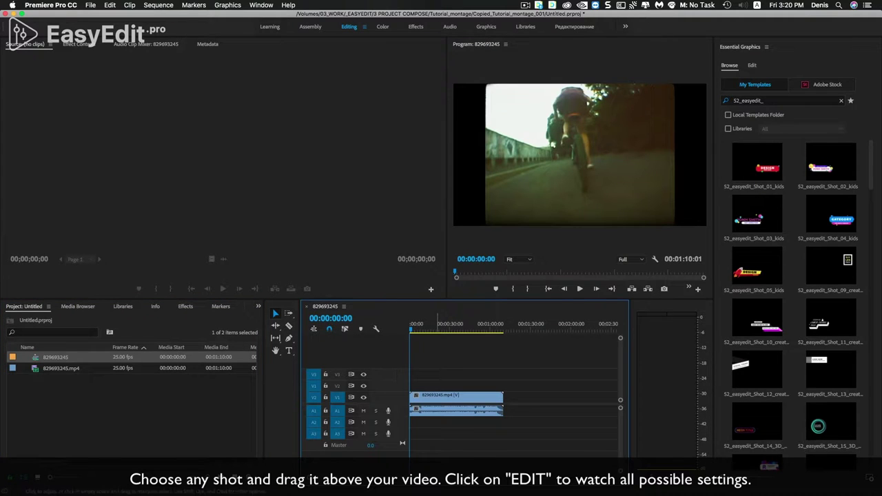
key("backslash")
left_click(423, 330)
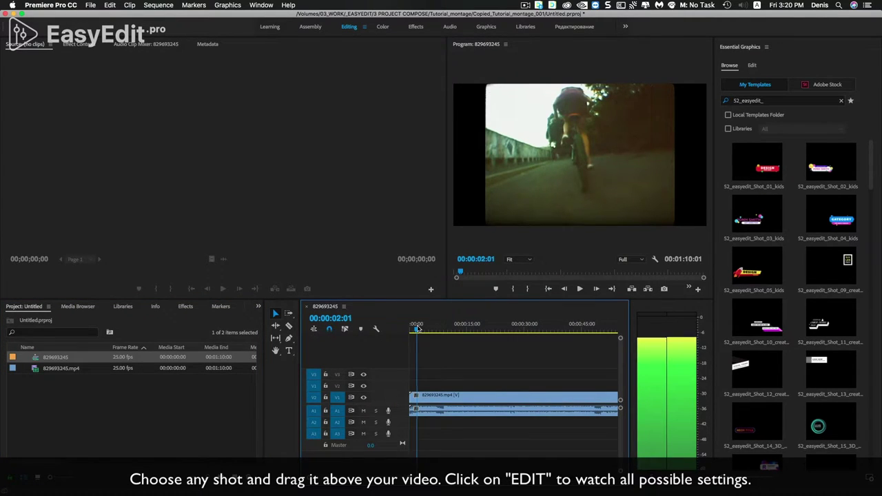
scroll(740, 319, "down", 5)
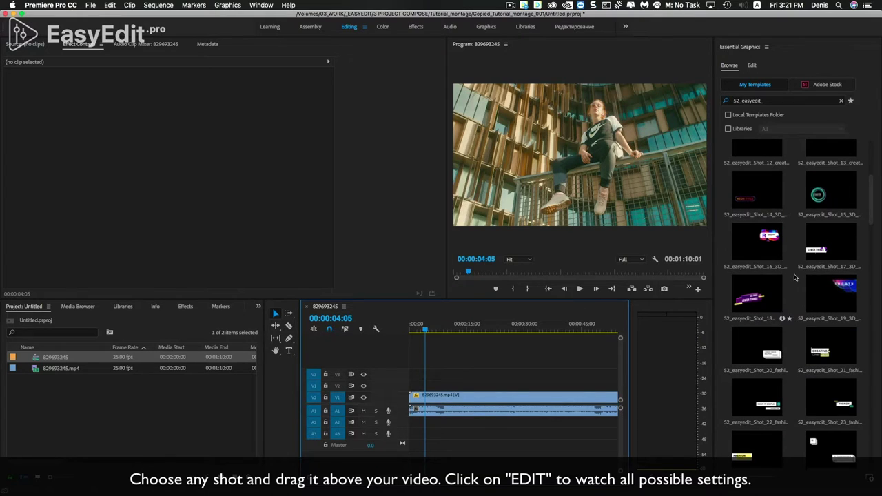
- Place 52_easyedit_Shot_17_3D_neon on V2 above the clip and play its LOWER THIRDS title
left_click_drag(646, 326, 444, 385)
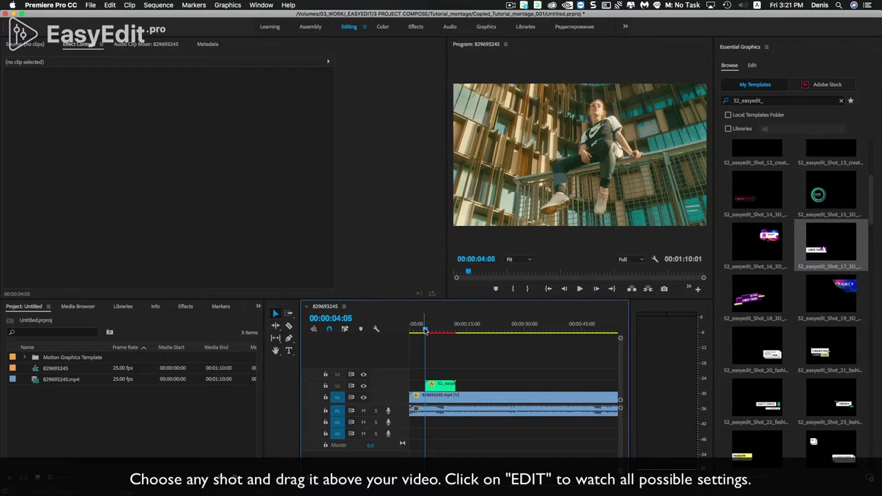
key("space")
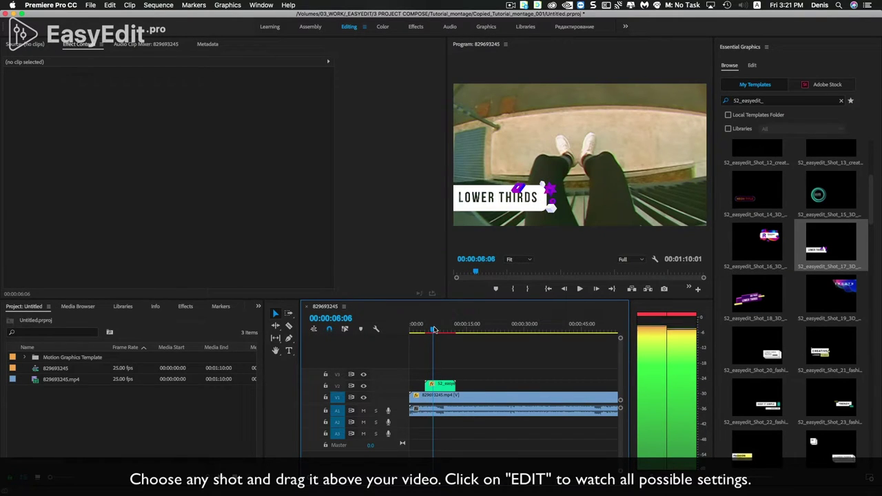
left_click(432, 330)
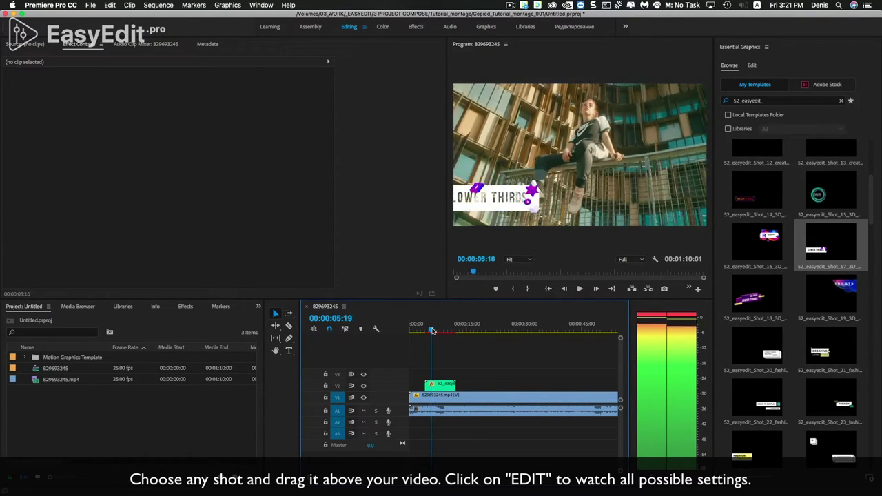
- Change the Source Text to 'Any Text' and scrub LINE Position X to -756.4
key("space")
left_click(437, 387)
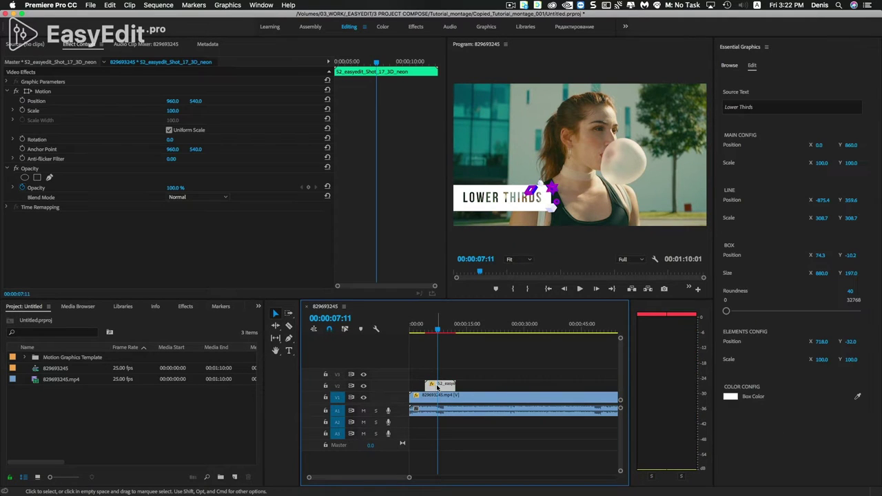
left_click(763, 106)
type("Any Text")
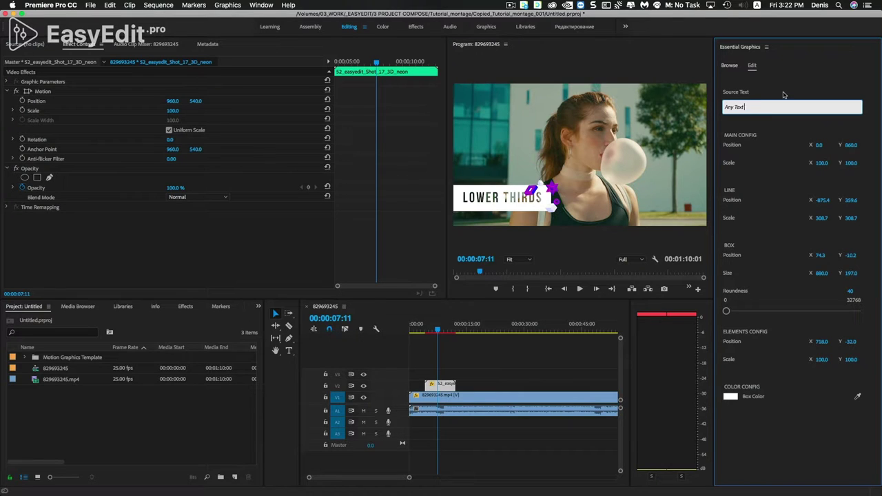
left_click(784, 95)
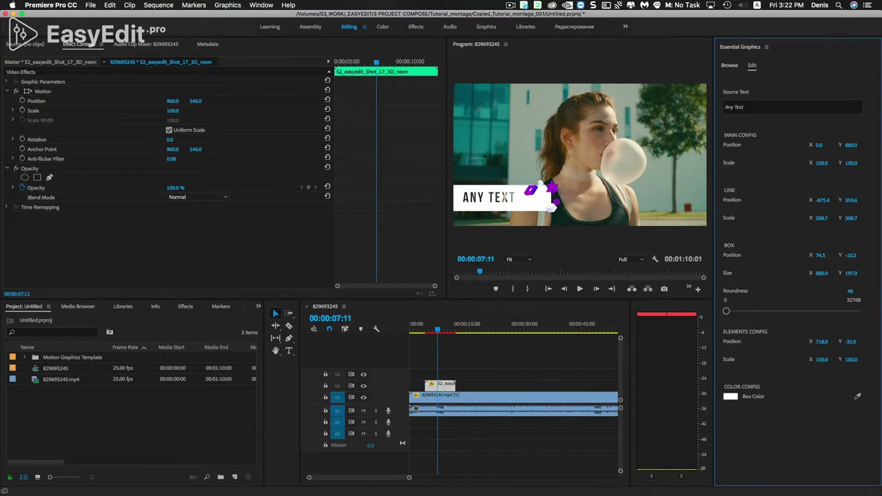
left_click_drag(822, 200, 842, 200)
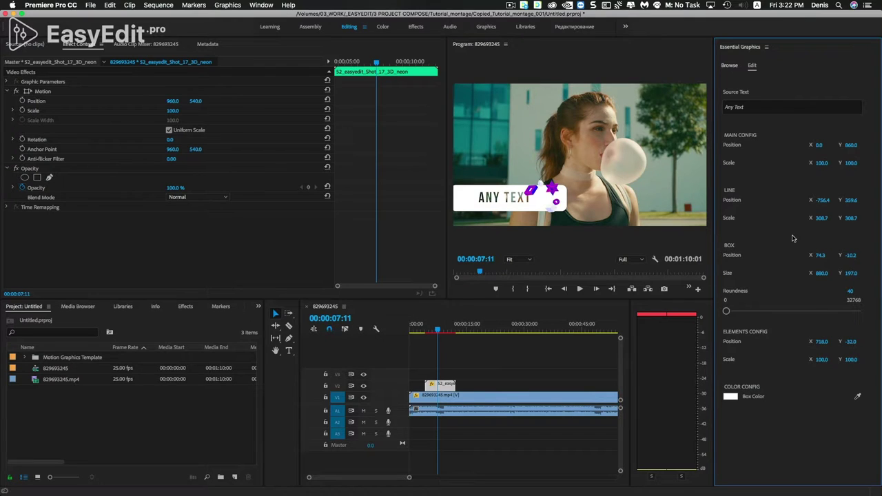
- Set the lower-third Box Color to magenta FF0DFE and play back the result
left_click(730, 397)
left_click_drag(412, 96, 668, 287)
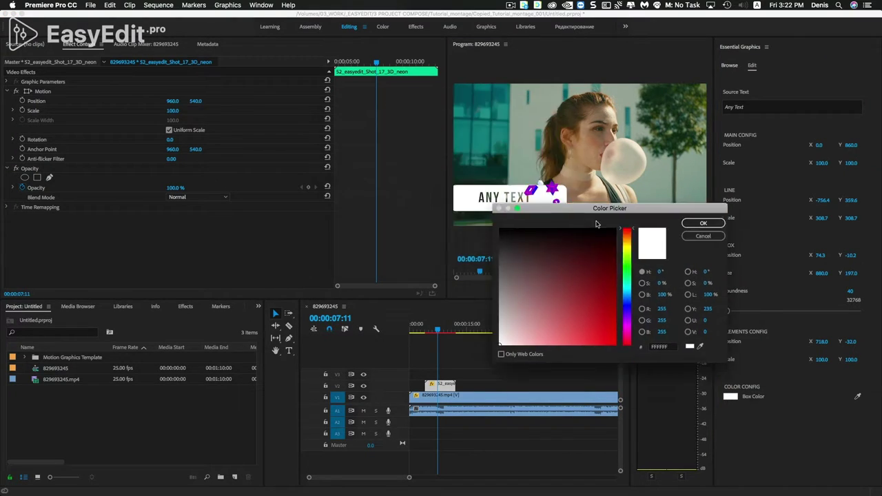
left_click(691, 389)
left_click(719, 378)
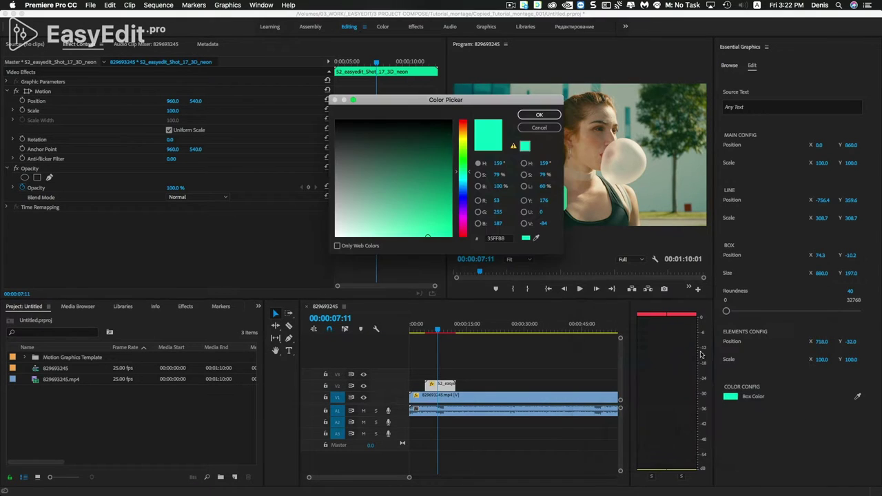
left_click(464, 197)
left_click(464, 219)
left_click(442, 230)
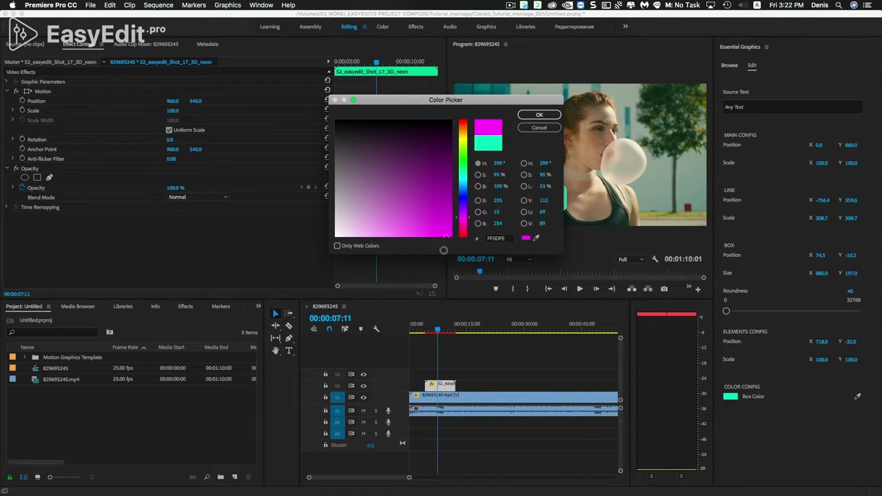
left_click(541, 116)
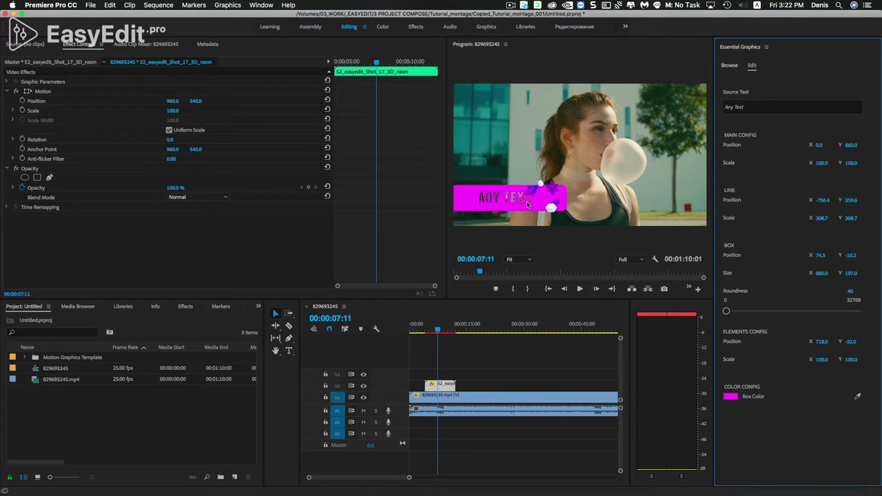
left_click(448, 340)
key("space")
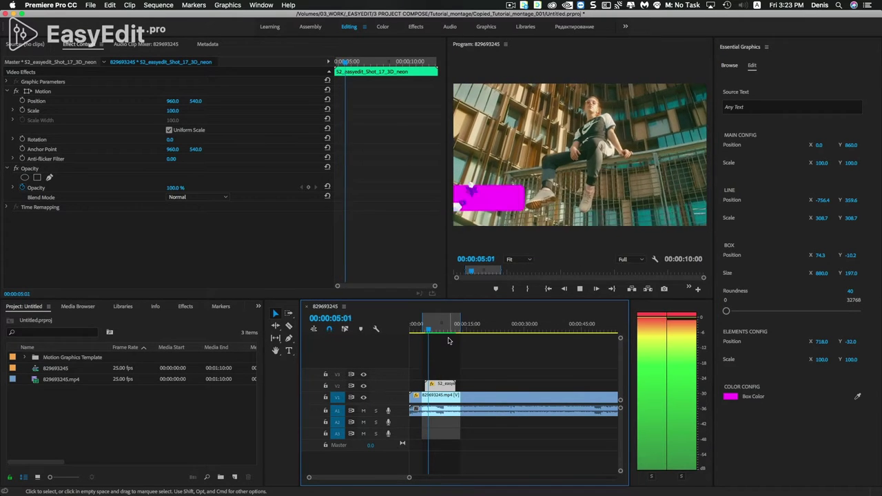
- Mute the audio, widen the Program monitor, and play through the magenta ANY TEXT title
key("XF86AudioMute")
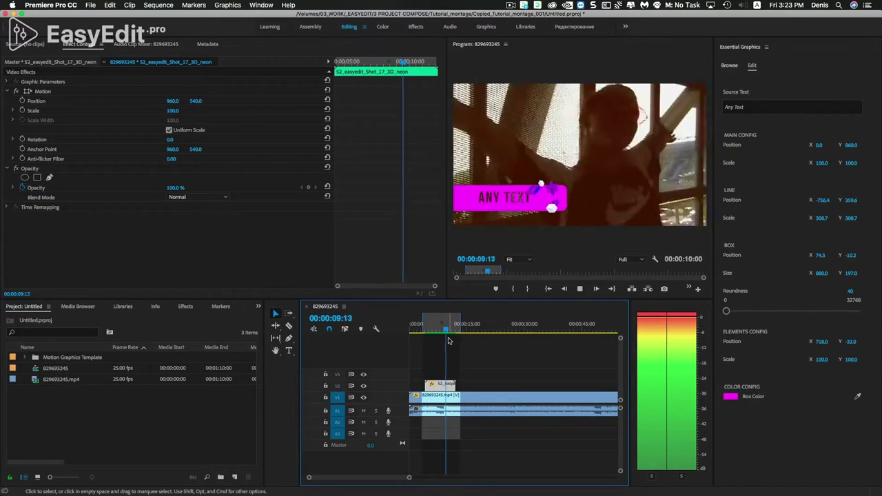
left_click_drag(446, 262, 136, 261)
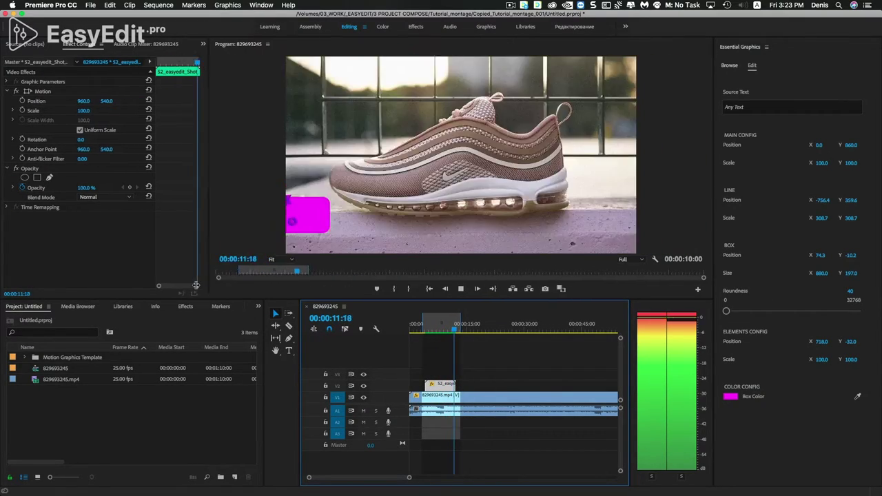
left_click(425, 329)
key("space")
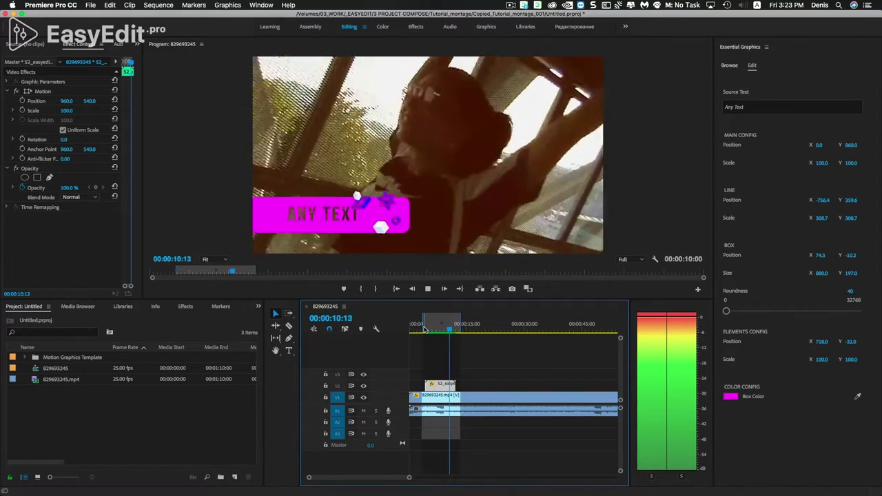
key("space")
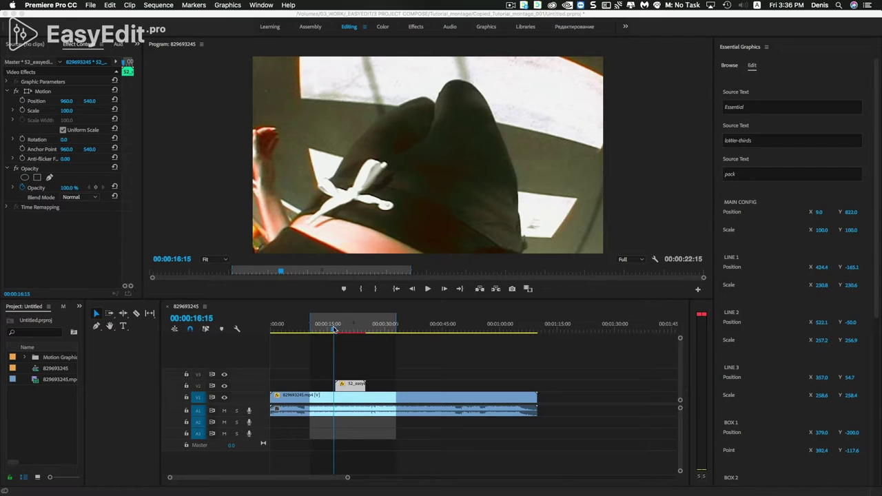
- Set the pack title's MAIN CONFIG Position to 1014 × 887
left_click(333, 329)
key("space")
key("space")
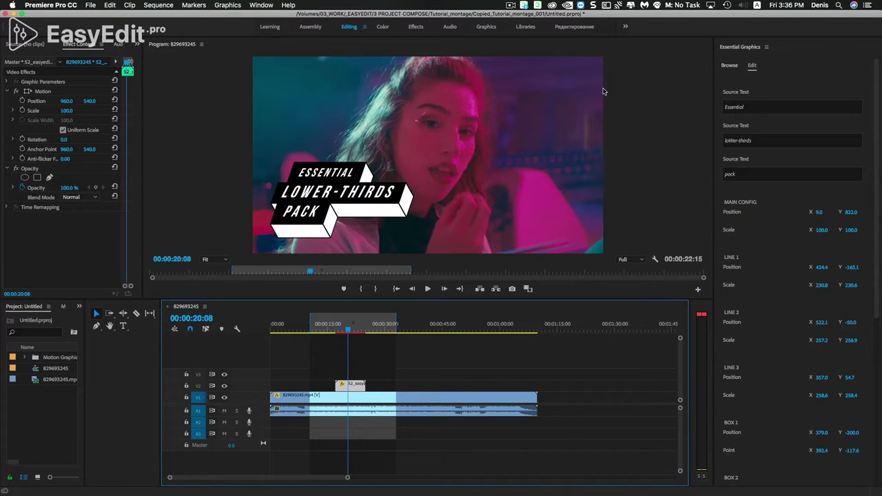
mouse_move(817, 213)
left_mouse_down()
mouse_move(798, 220)
mouse_move(875, 212)
left_mouse_up()
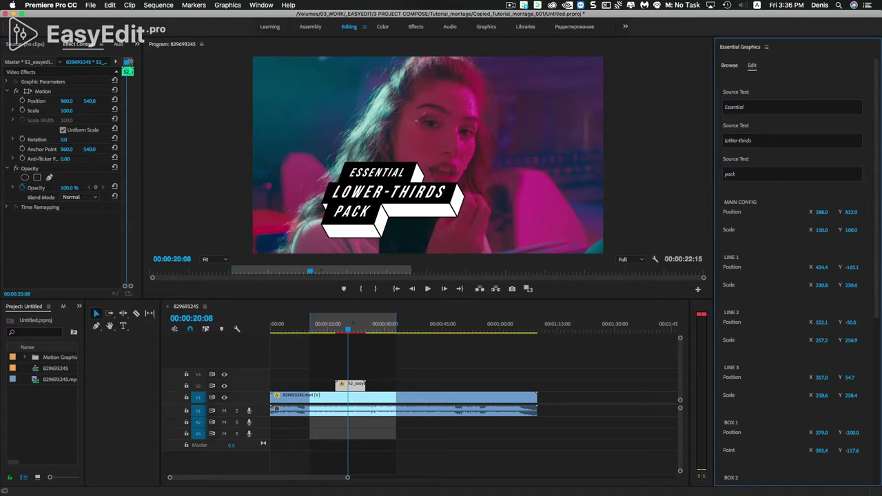
left_click_drag(821, 212, 876, 213)
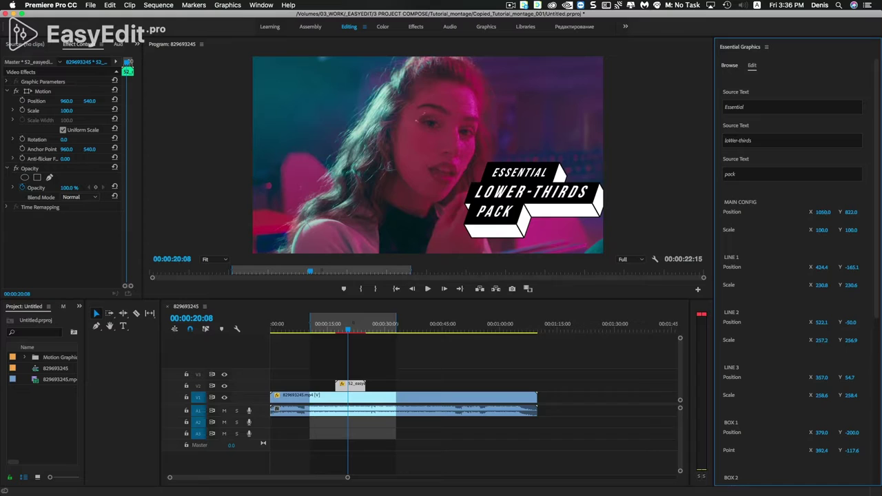
mouse_move(824, 212)
left_mouse_down()
mouse_move(811, 213)
mouse_move(870, 213)
mouse_move(838, 213)
mouse_move(862, 213)
mouse_move(849, 212)
left_mouse_up()
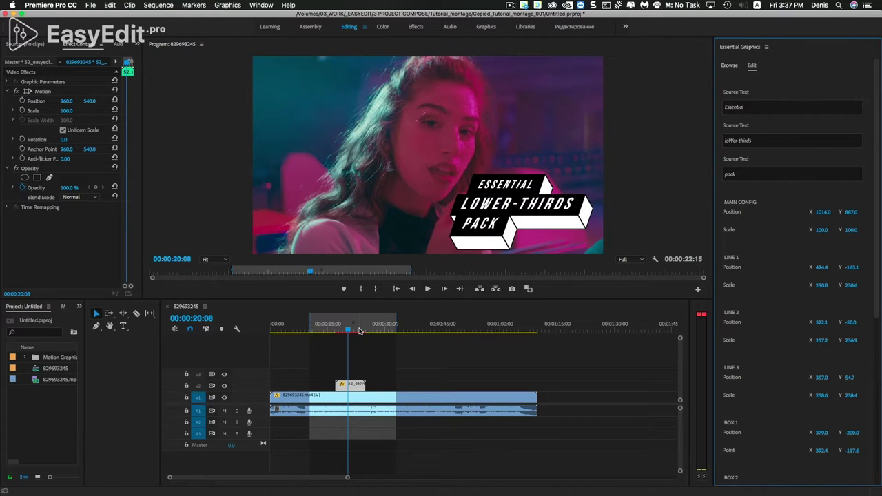
left_click(376, 358)
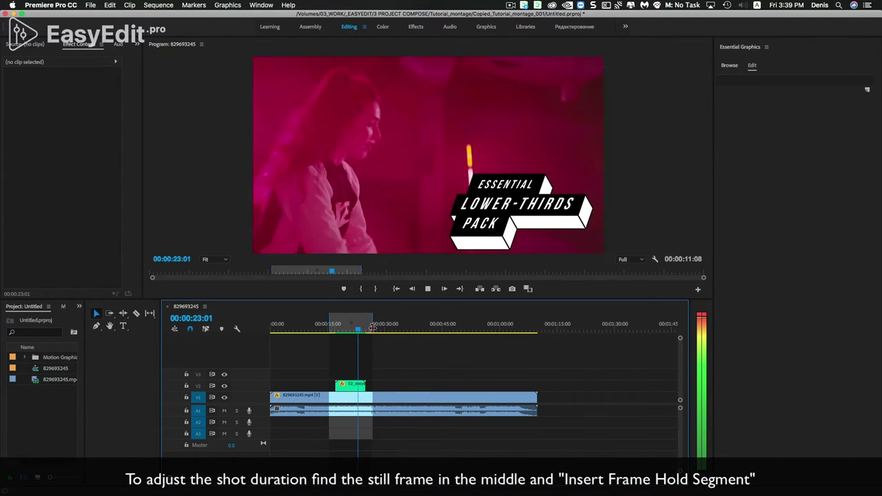
key("space")
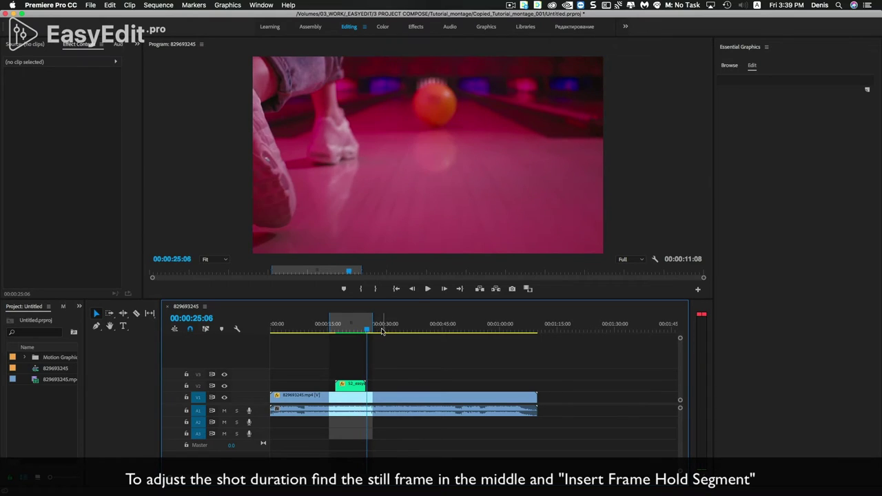
- Insert a frame hold segment into the lower-third title clip at 00:00:22:00
left_click(354, 330)
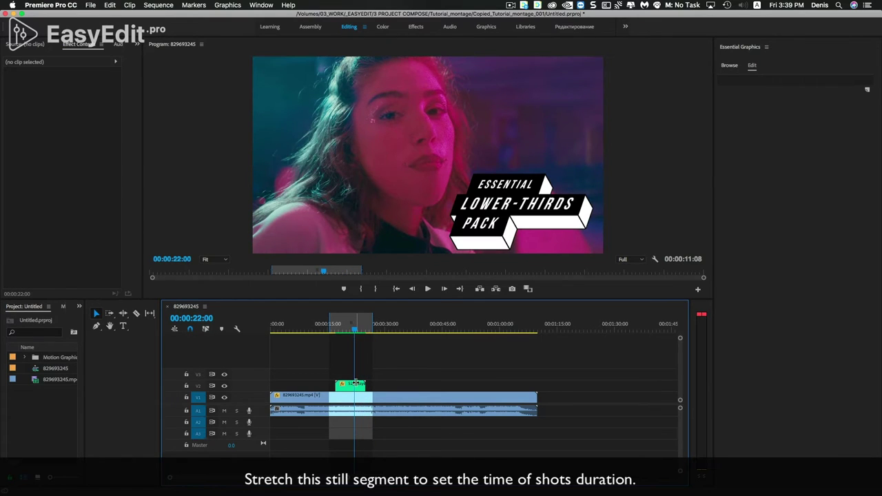
left_click(352, 386)
right_click(355, 389)
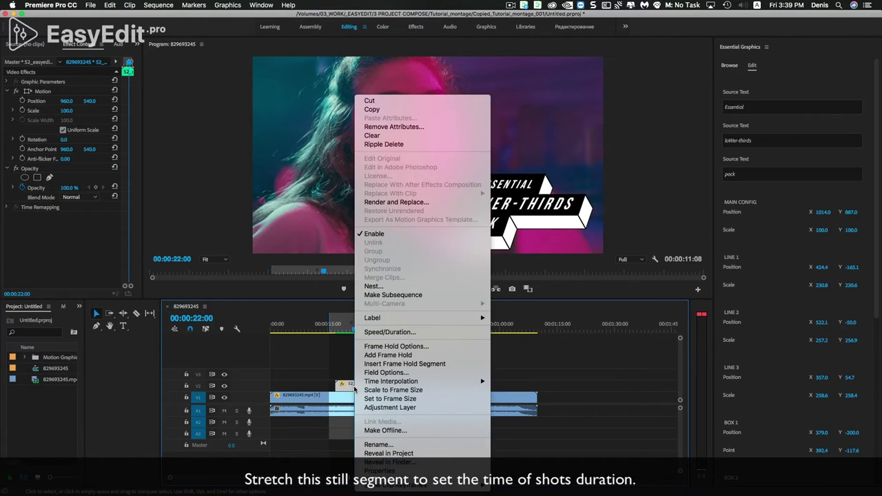
left_click(387, 365)
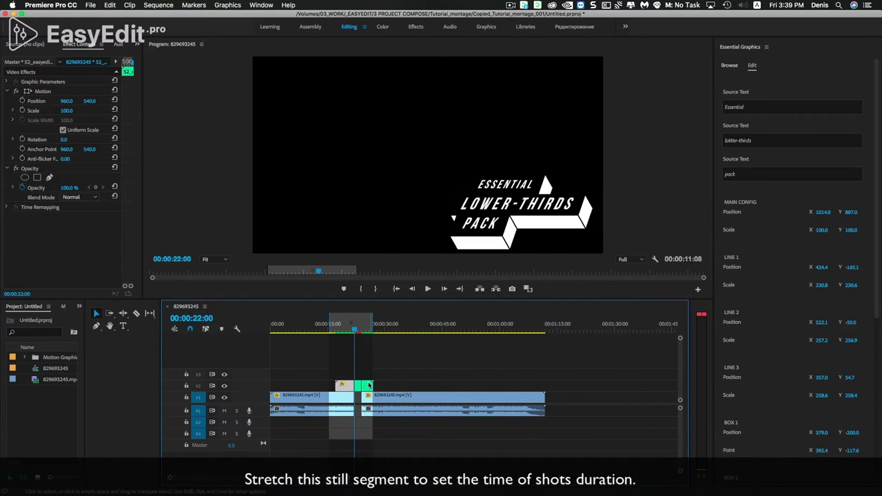
- Close the V1 background gap, stretch the title's hold to 00:00:06:17, and play it back
mouse_move(386, 402)
left_mouse_down()
mouse_move(379, 402)
mouse_move(391, 386)
mouse_move(378, 386)
mouse_move(391, 390)
left_mouse_up()
left_click(367, 388)
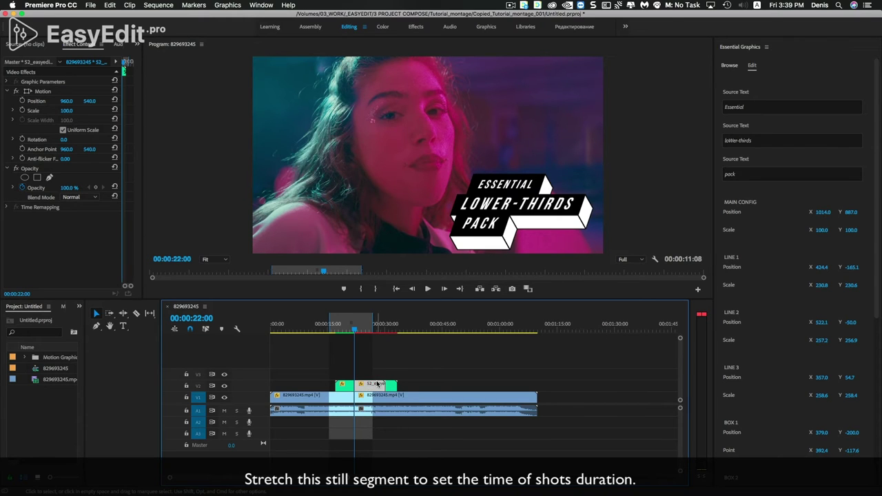
left_click_drag(372, 324, 408, 324)
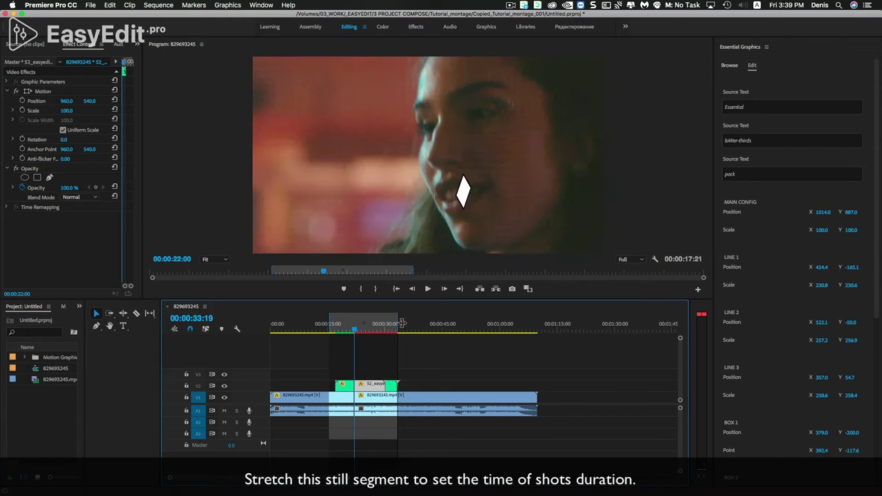
left_click(331, 322)
key("space")
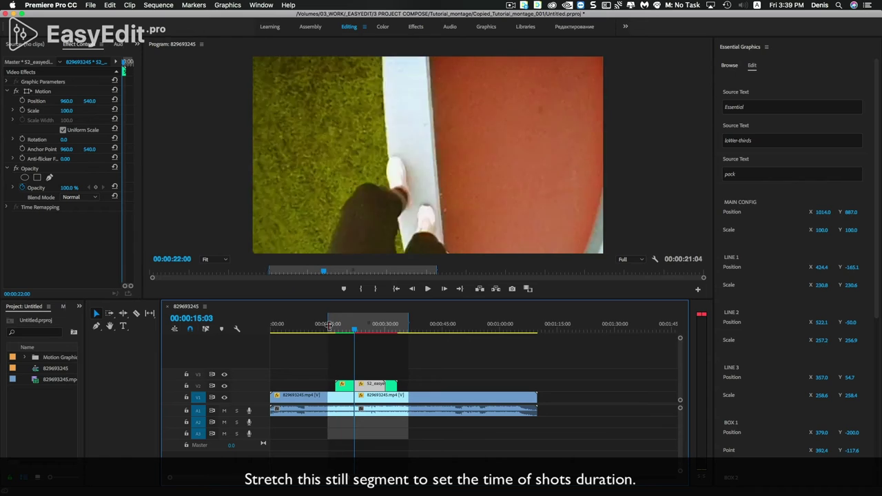